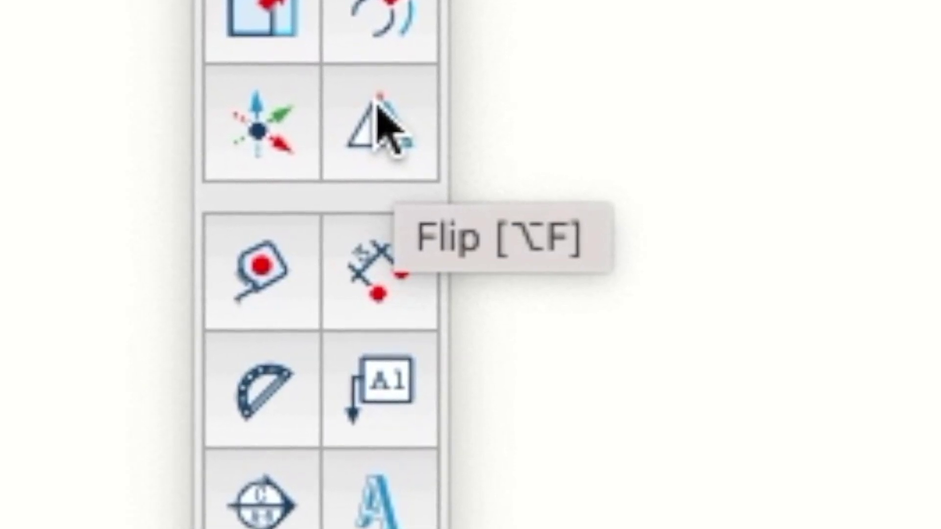
Activate the Flip tool on the selected 3D FLIP text group
{"action": "left_click", "coordinate": [387, 128]}
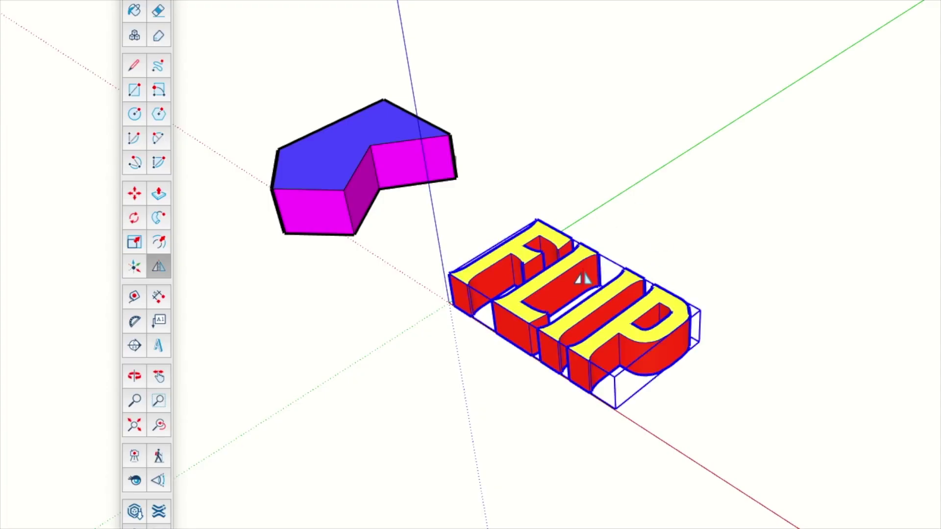
Display the red, green and blue flip planes around the FLIP group
{"action": "key", "text": "Escape"}
{"action": "left_click", "coordinate": [577, 284]}
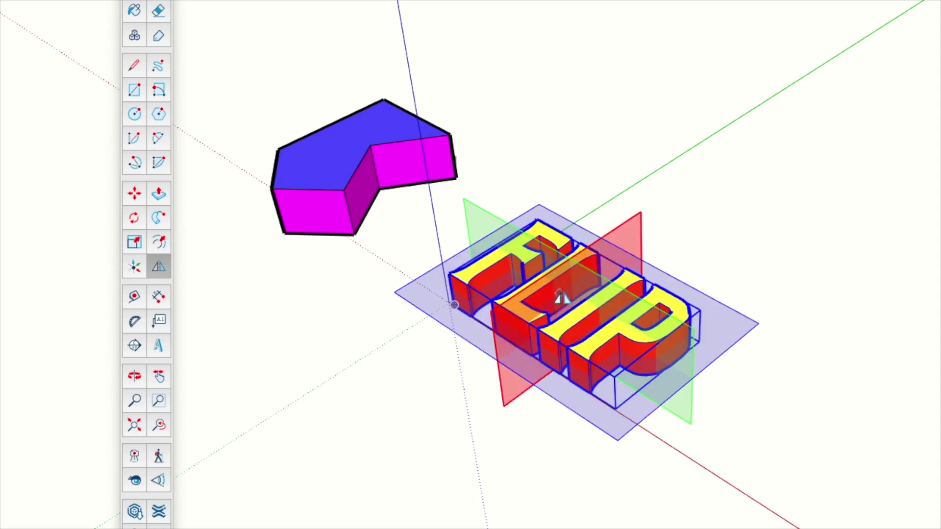
{"action": "left_click", "coordinate": [664, 323]}
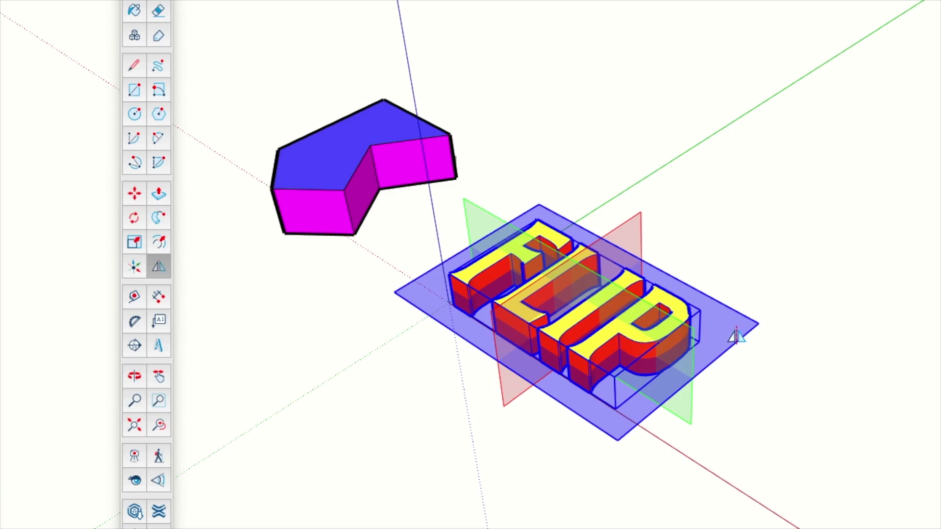
{"action": "left_click", "coordinate": [749, 334]}
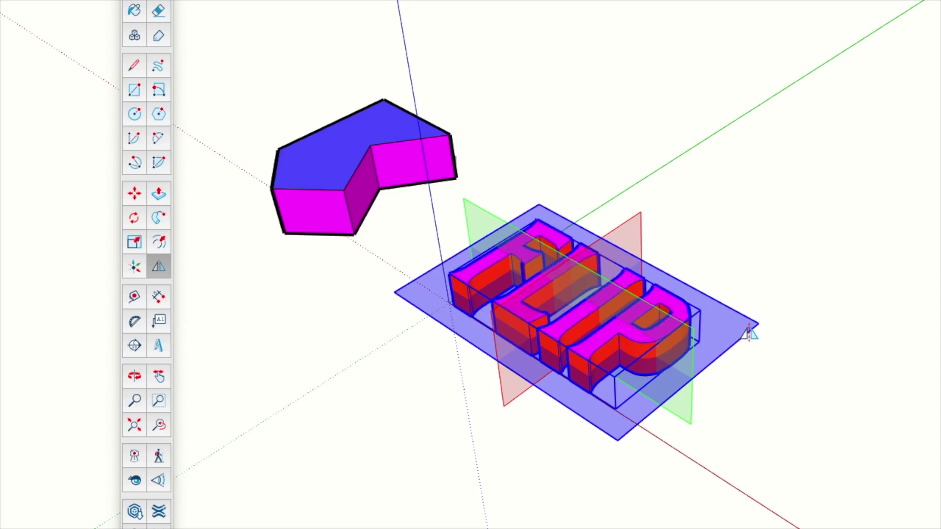
{"action": "left_click", "coordinate": [750, 334]}
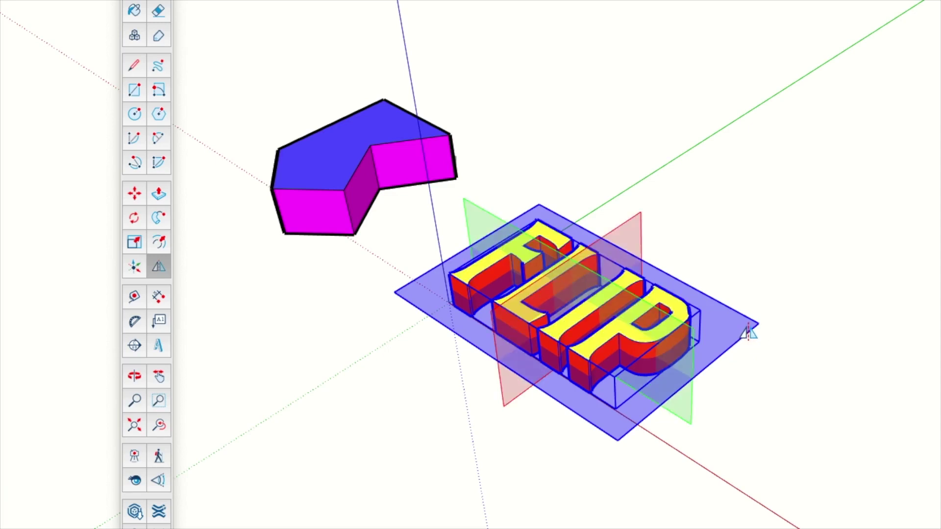
{"action": "left_click", "coordinate": [750, 334]}
{"action": "left_click", "coordinate": [750, 335]}
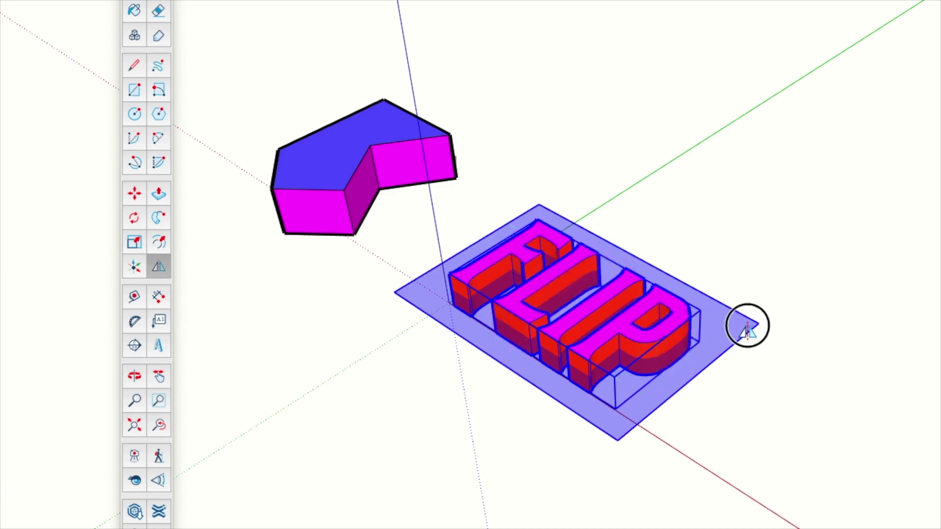
{"action": "left_click", "coordinate": [632, 239]}
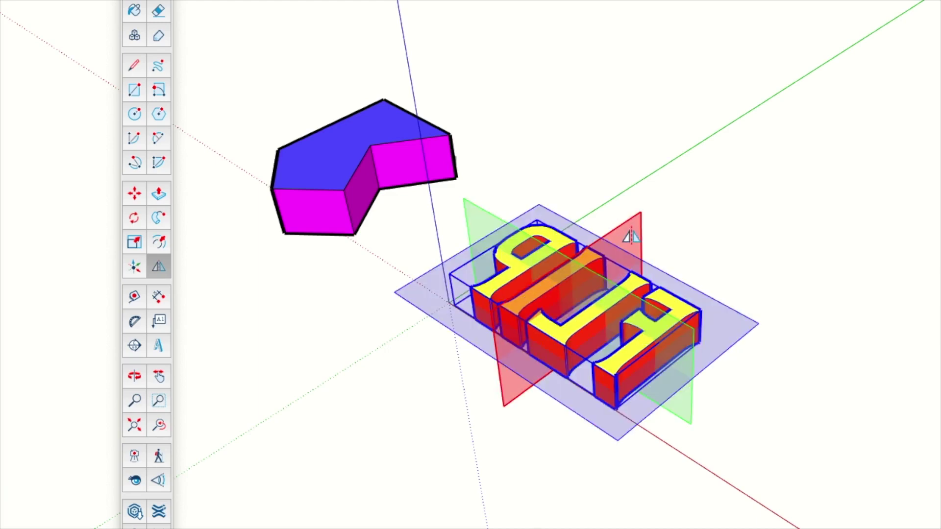
{"action": "left_click", "coordinate": [632, 239]}
{"action": "left_click", "coordinate": [684, 424]}
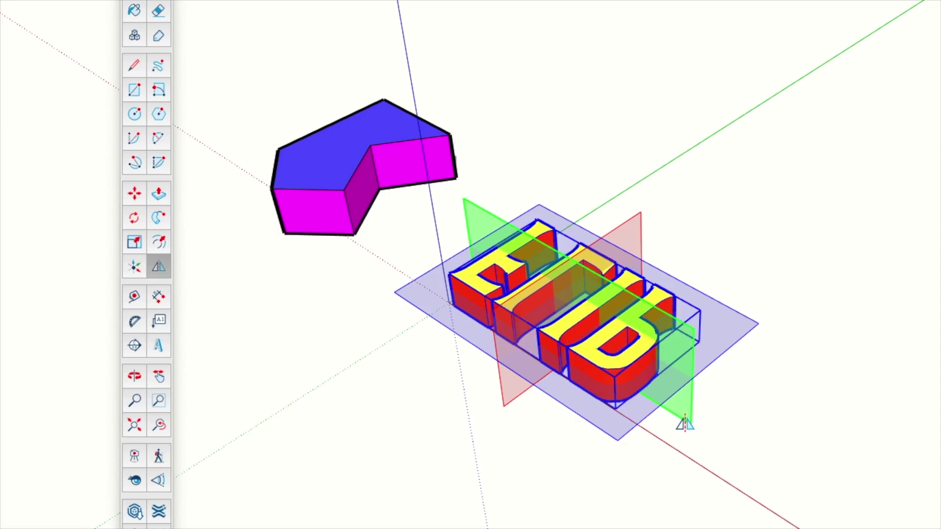
{"action": "left_click", "coordinate": [684, 424]}
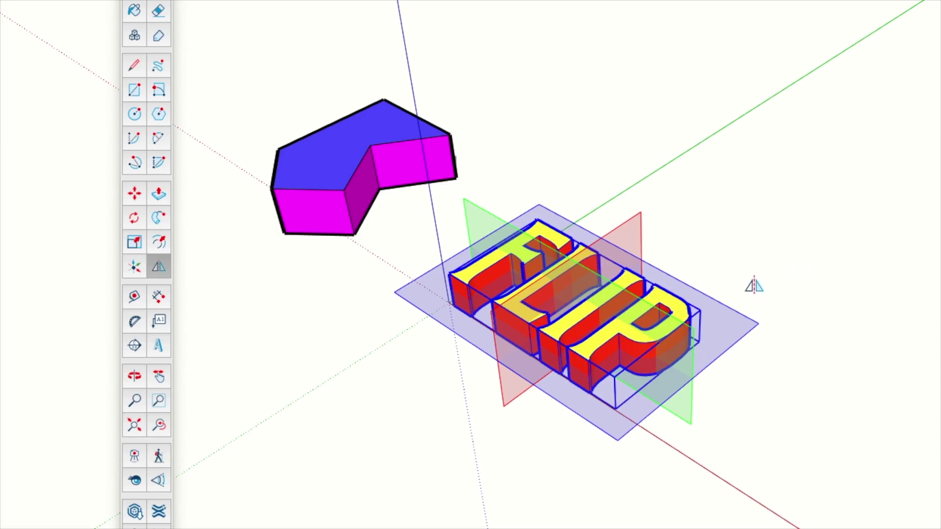
Toggle Flip copy mode on, then undo the test flip to restore the original text
{"action": "key", "text": "alt"}
{"action": "key", "text": "ctrl"}
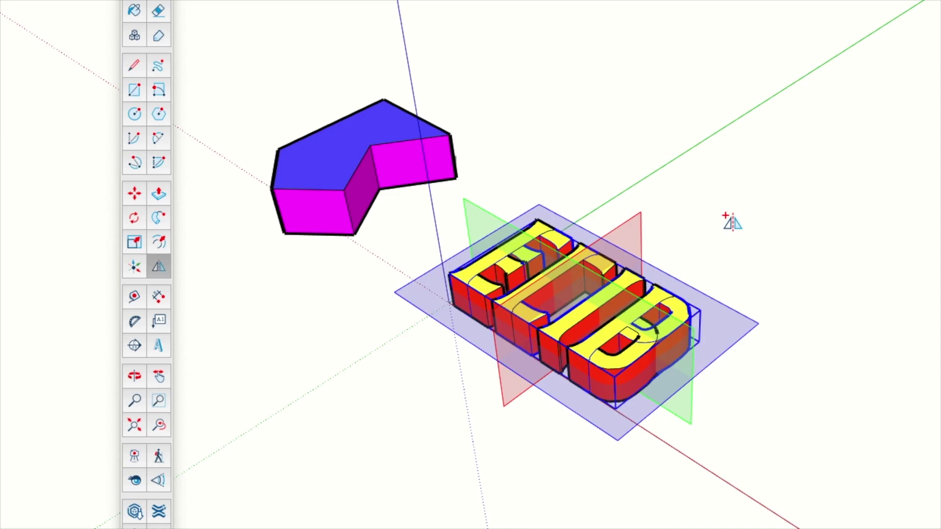
{"action": "key", "text": "Escape"}
{"action": "key", "text": "ctrl+z"}
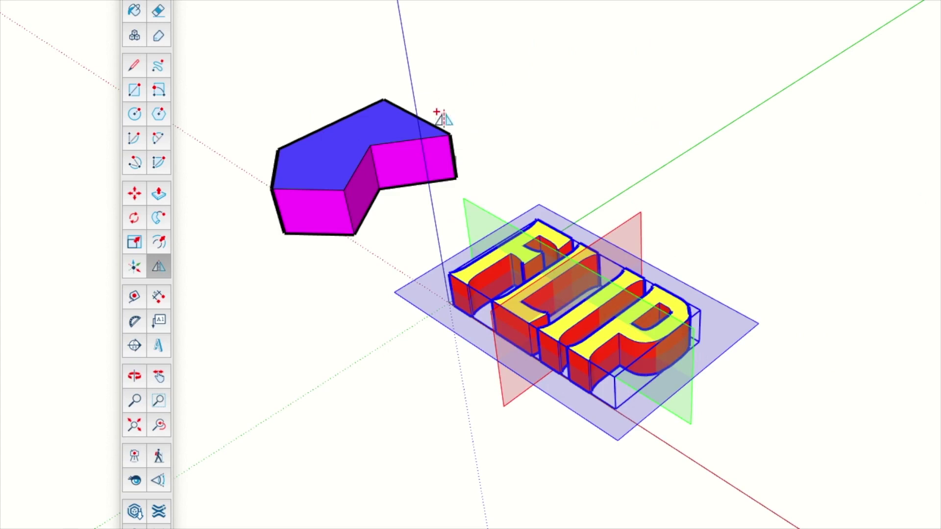
Flip a copy of the FLIP text across the blue plane, placing it upside down above
{"action": "left_click", "coordinate": [735, 314]}
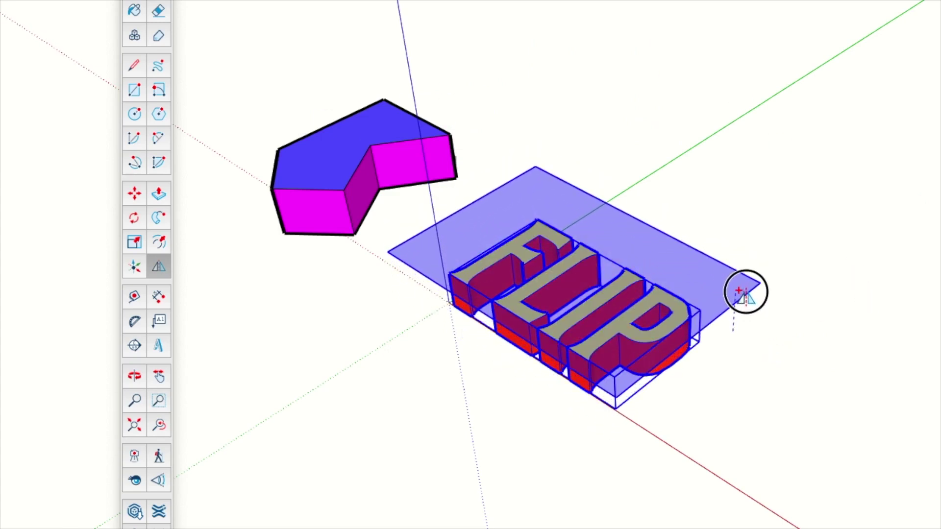
{"action": "left_click", "coordinate": [746, 294], "text": "ctrl"}
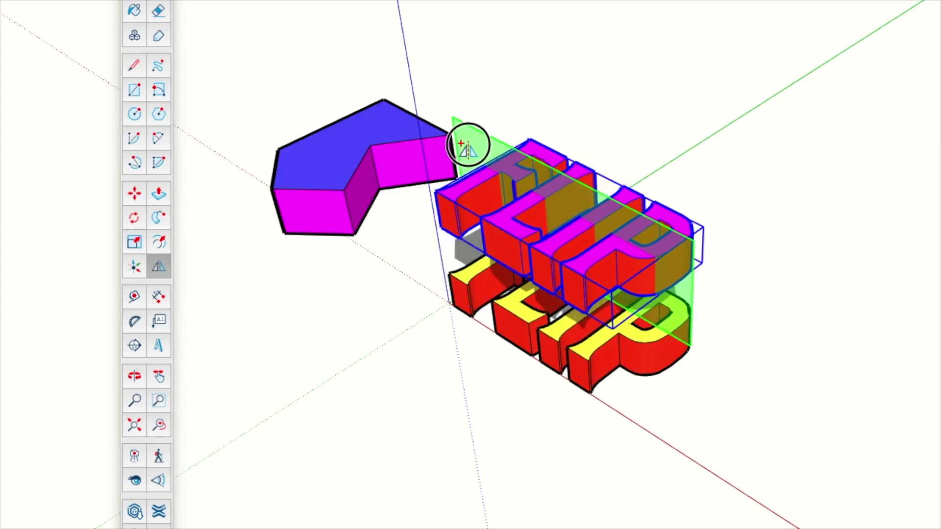
Flip one copy across the green plane and another across a custom dragged plane
{"action": "left_click", "coordinate": [392, 218]}
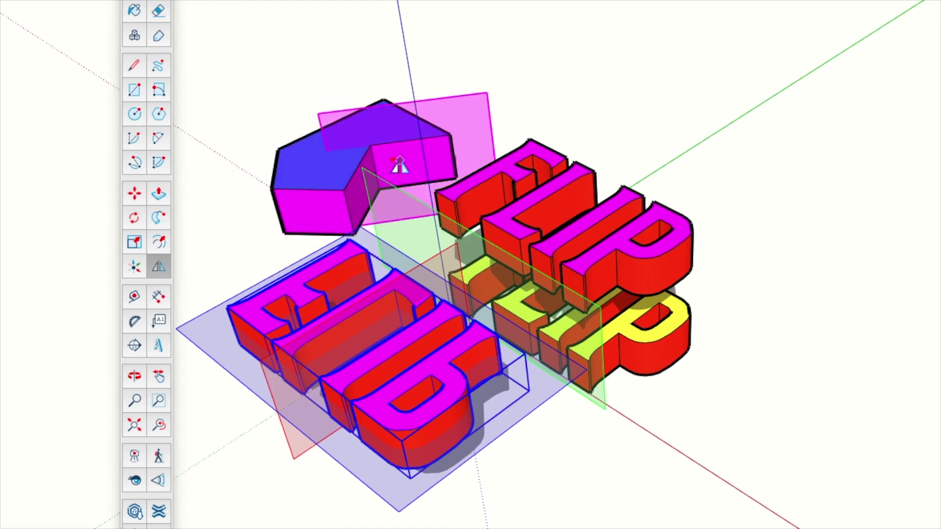
{"action": "mouse_move", "coordinate": [444, 153]}
{"action": "left_mouse_down"}
{"action": "mouse_move", "coordinate": [454, 72]}
{"action": "mouse_move", "coordinate": [443, 169]}
{"action": "left_mouse_up"}
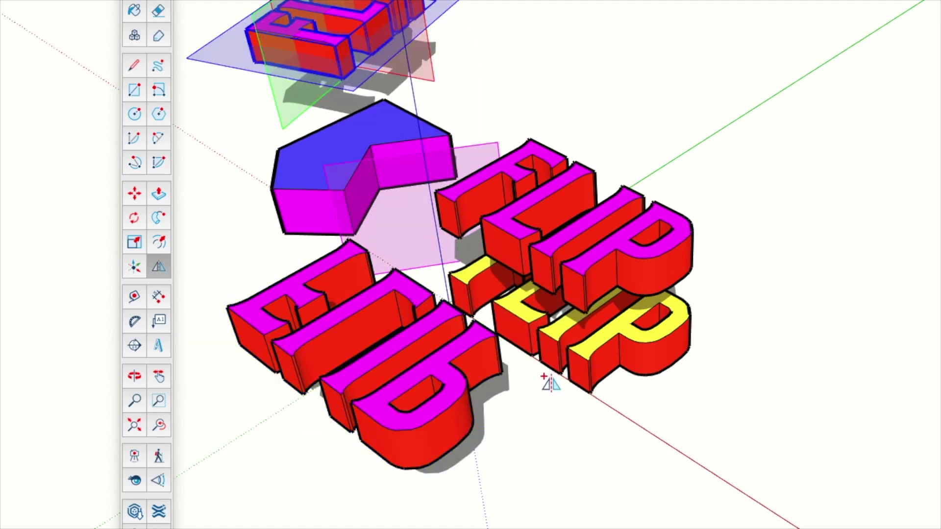
{"action": "scroll", "coordinate": [545, 382], "scroll_direction": "down", "scroll_amount": 2}
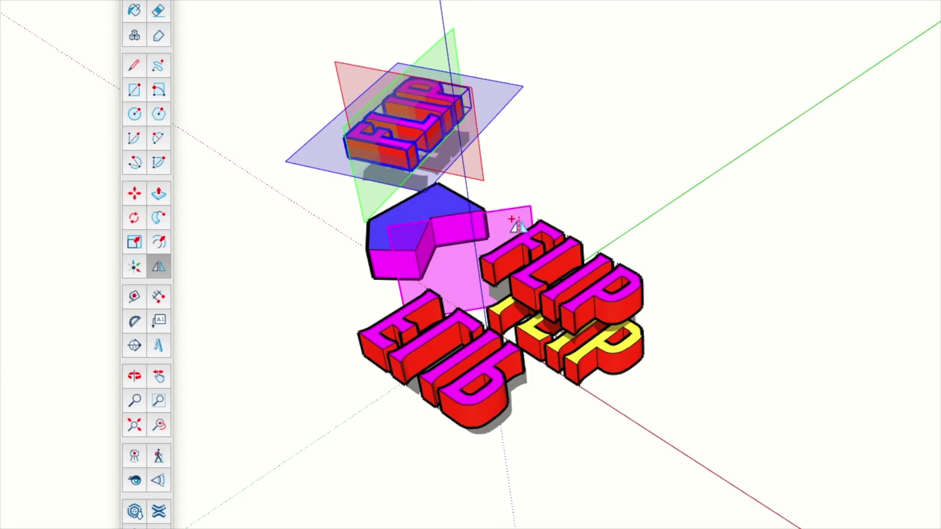
Return to the Select tool and undo the flipped copies, leaving only the original FLIP text
{"action": "key", "text": "space"}
{"action": "left_click", "coordinate": [563, 110]}
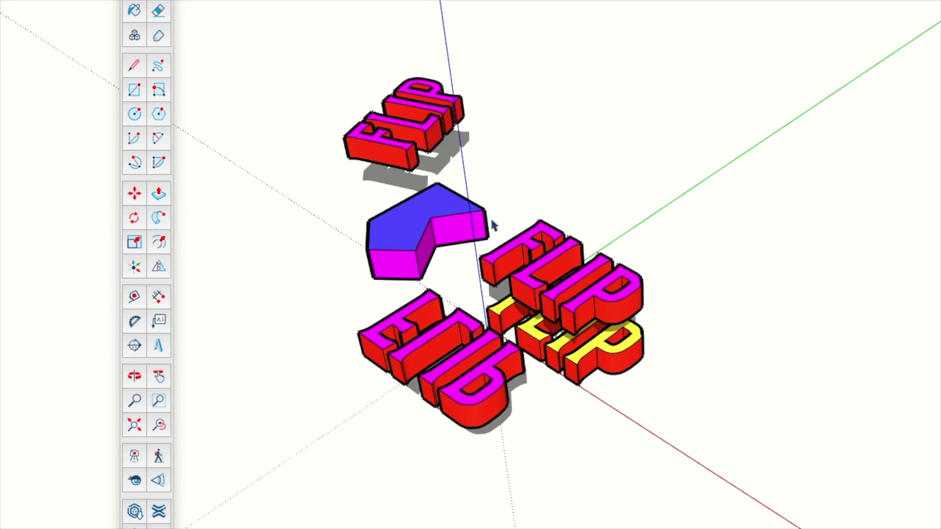
{"action": "key", "text": "ctrl+z"}
{"action": "scroll", "coordinate": [484, 345], "scroll_direction": "up", "scroll_amount": 3}
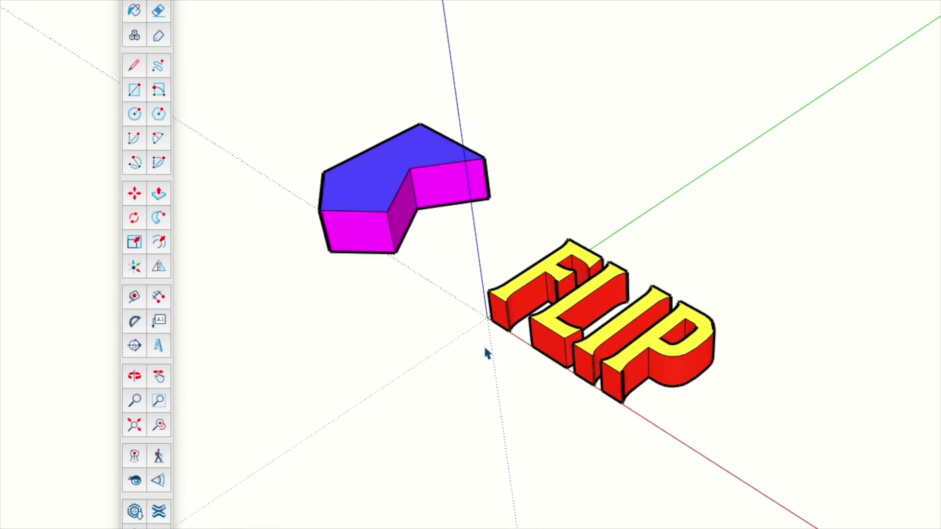
{"action": "key", "text": "ctrl+v"}
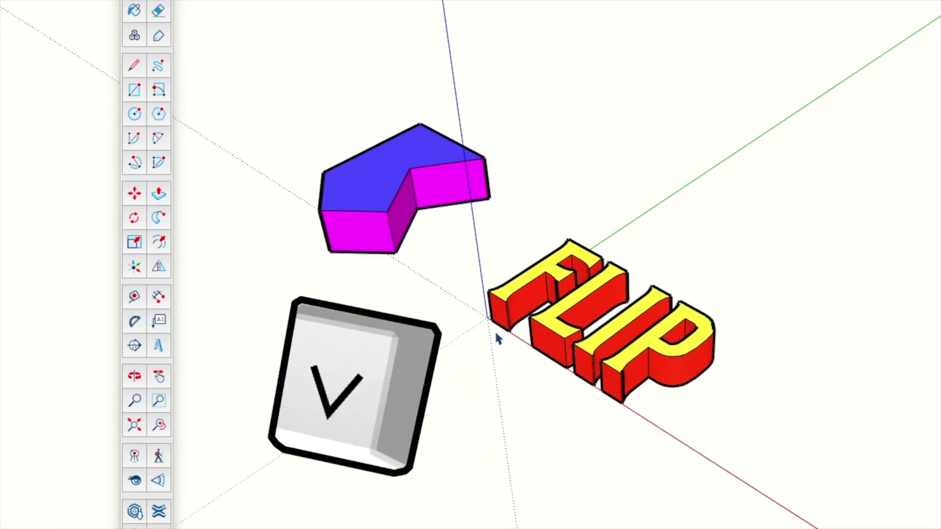
{"action": "key", "text": "Left"}
{"action": "key", "text": "Right"}
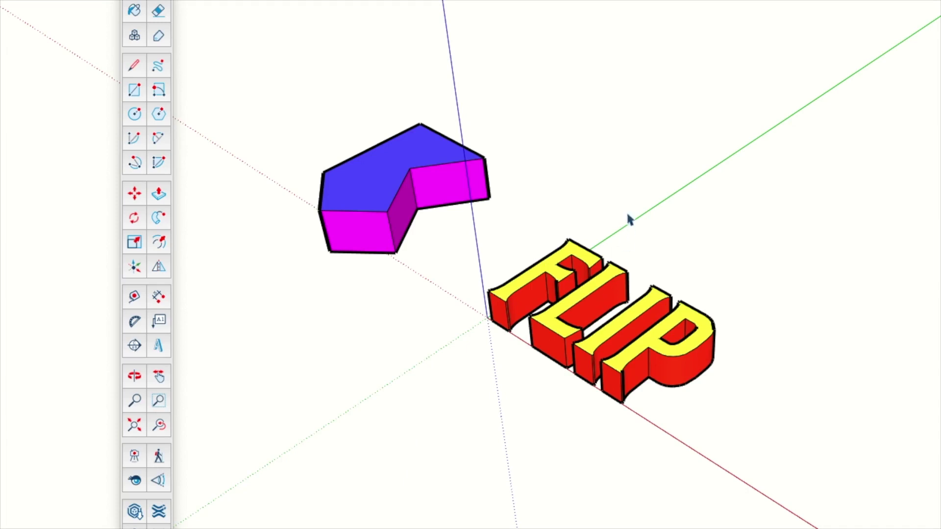
{"action": "key", "text": "Up"}
Select the FLIP group and mirror it in place with Flip and the Left arrow key
{"action": "left_click", "coordinate": [606, 303]}
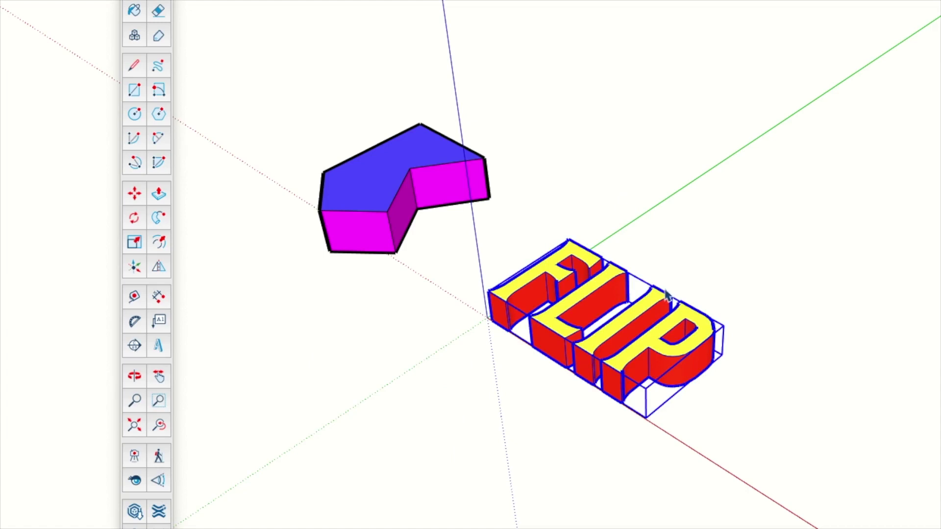
{"action": "key", "text": "shift+f"}
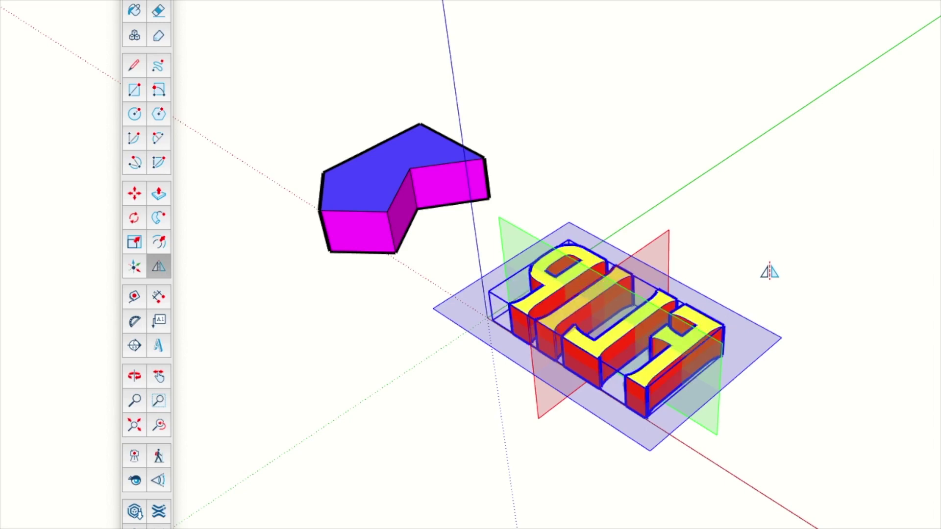
{"action": "key", "text": "Left"}
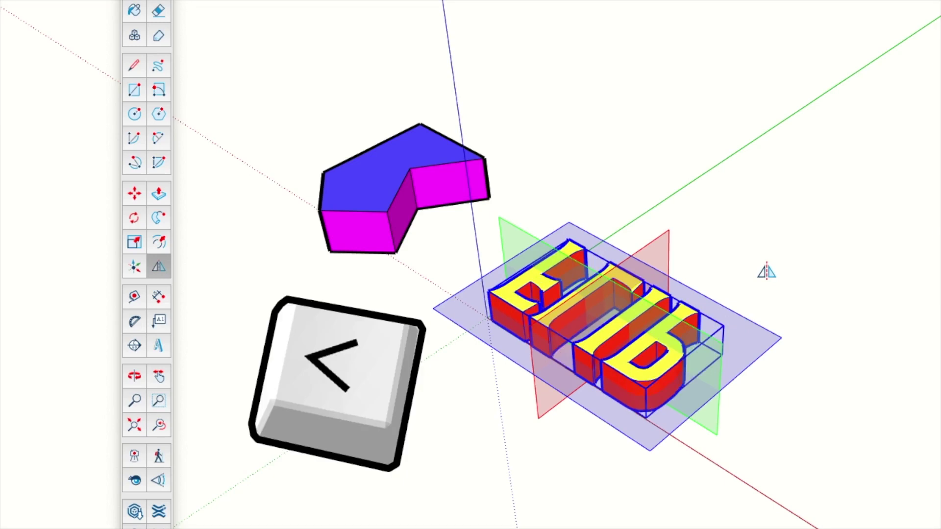